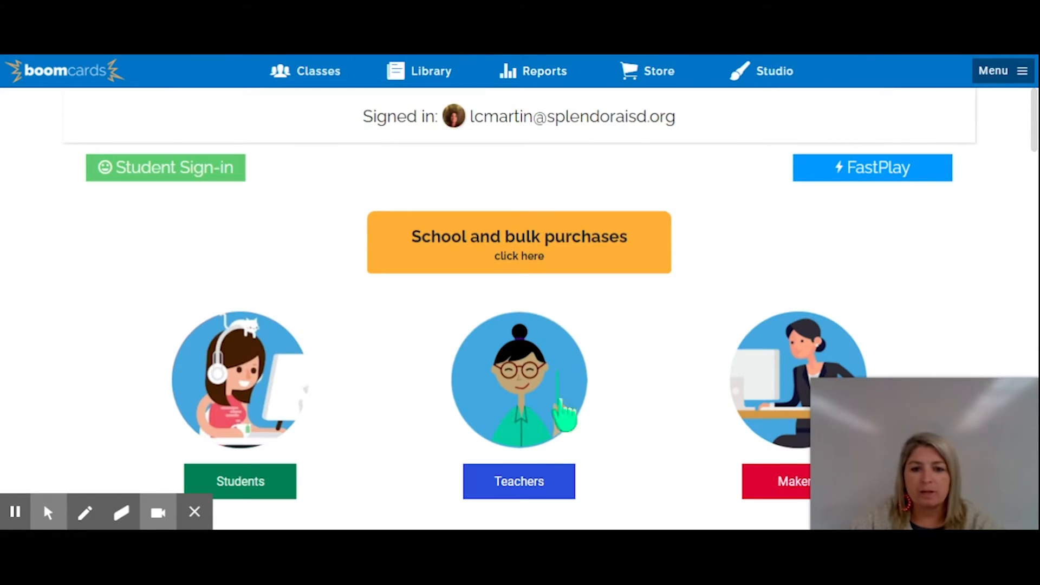
# - Open the teacher guide page, then go to the Classes overview to find class 3
pyautogui.click(521, 490)
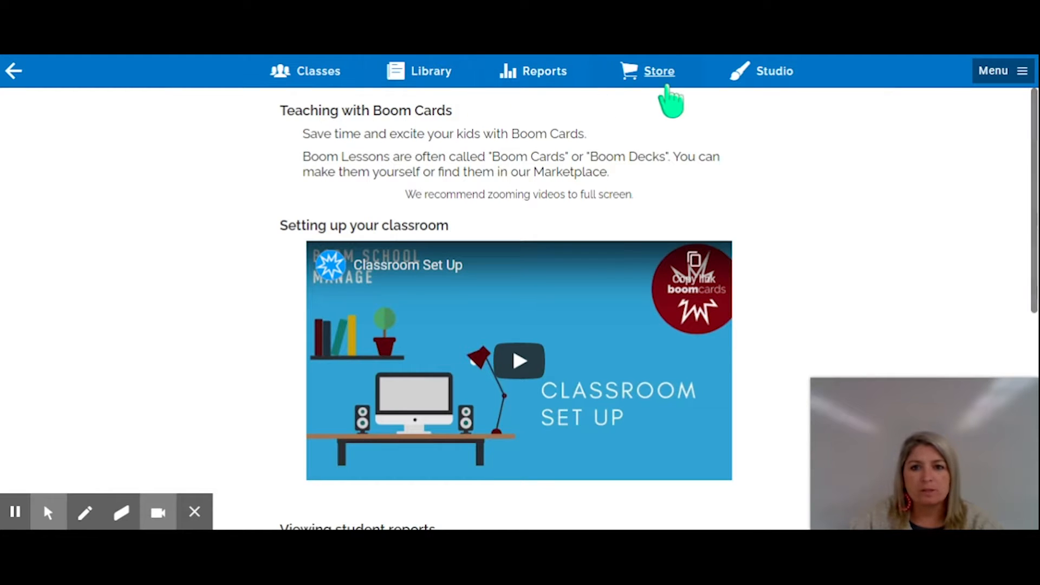
pyautogui.click(326, 86)
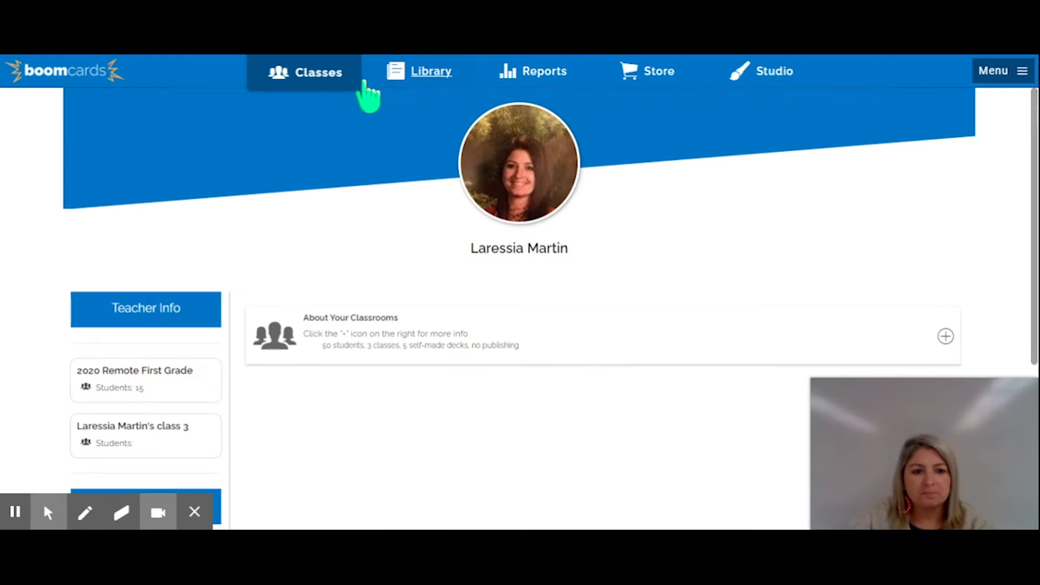
pyautogui.scroll(-2, 285, 372)
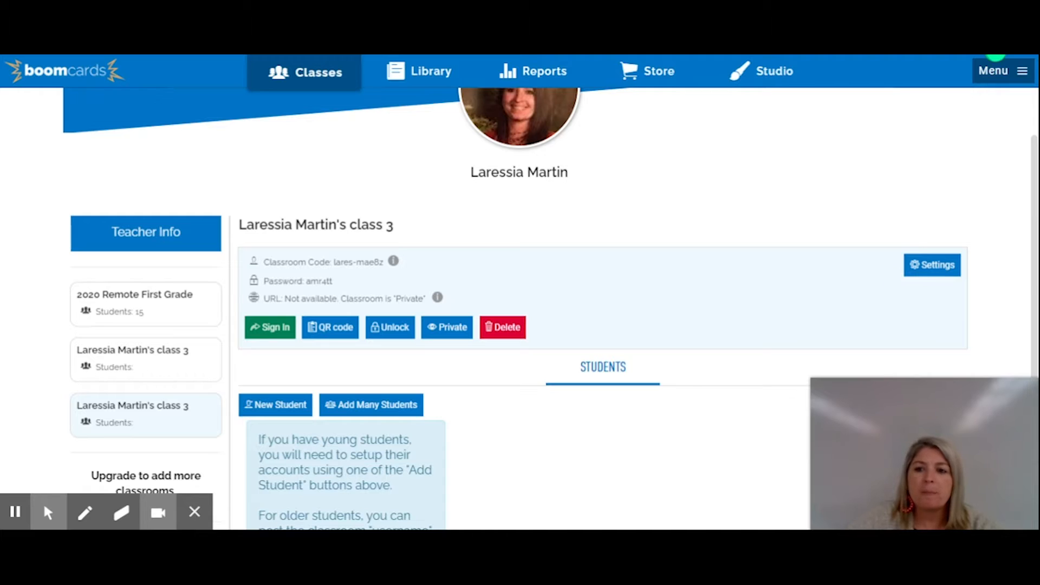
# - Change class 3's join option from Locked to Boom accounts and confirm
pyautogui.click(948, 270)
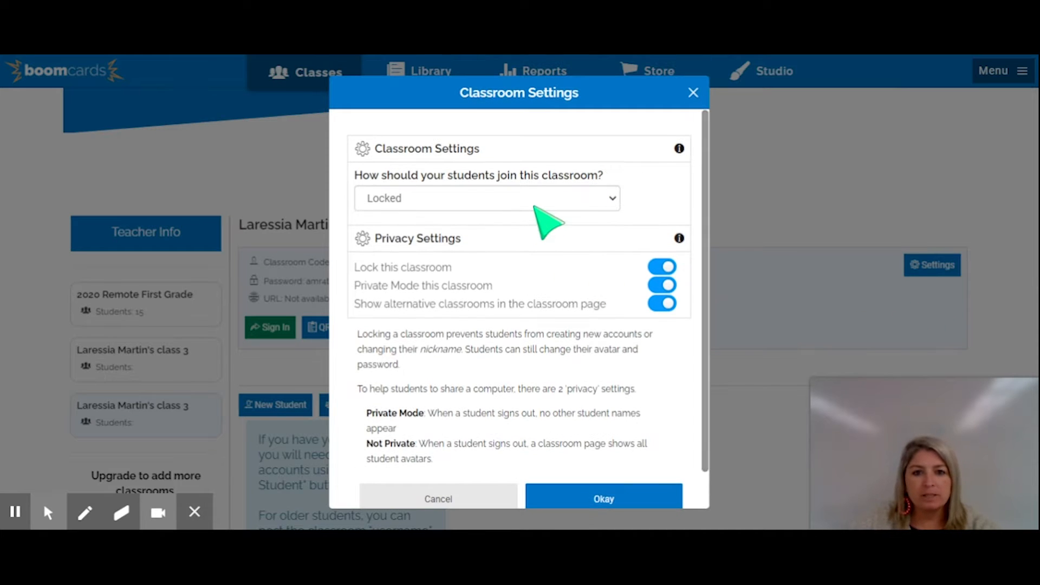
pyautogui.click(529, 202)
pyautogui.click(423, 224)
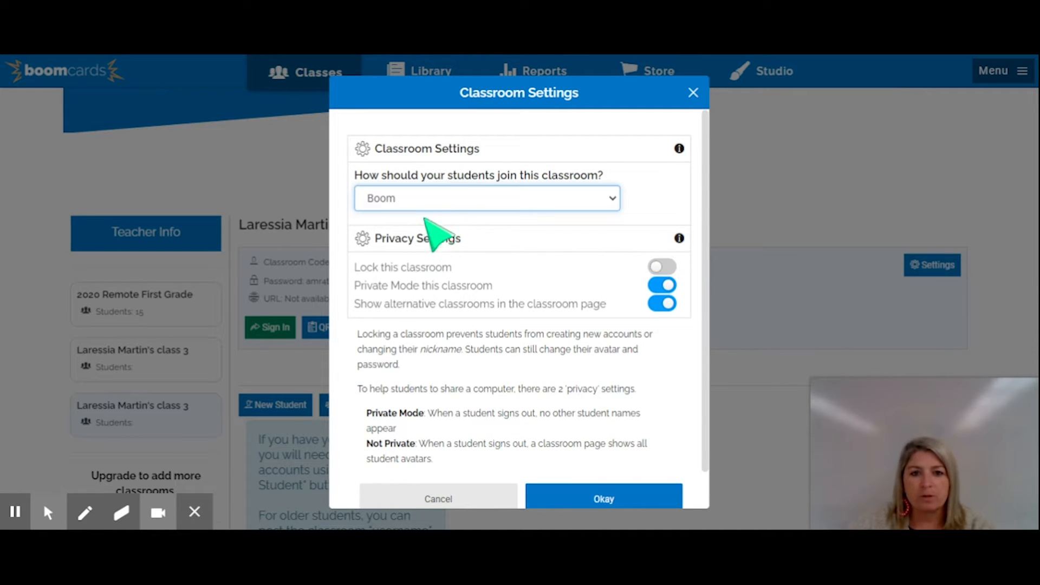
pyautogui.click(583, 494)
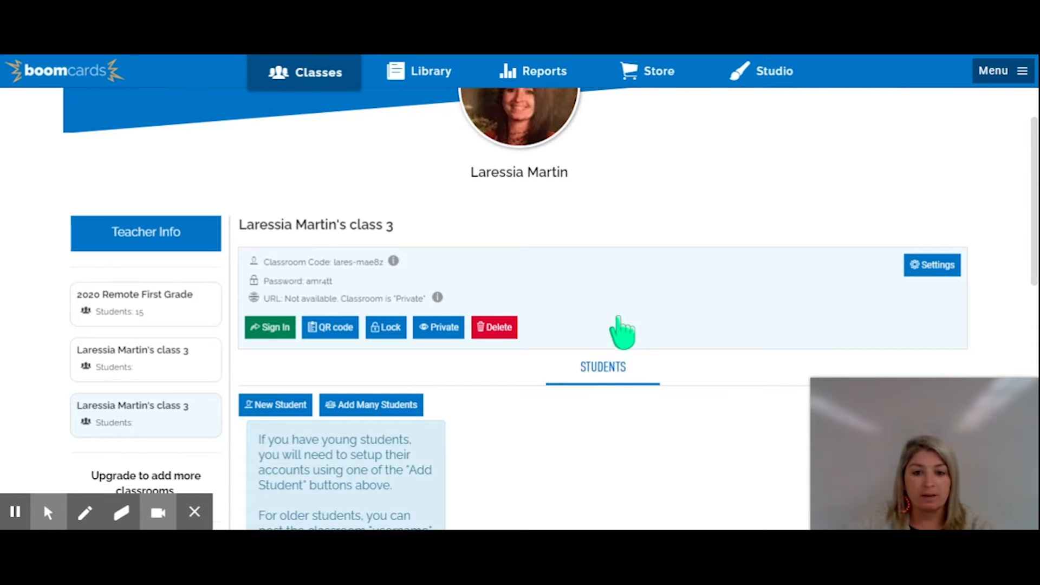
pyautogui.click(265, 410)
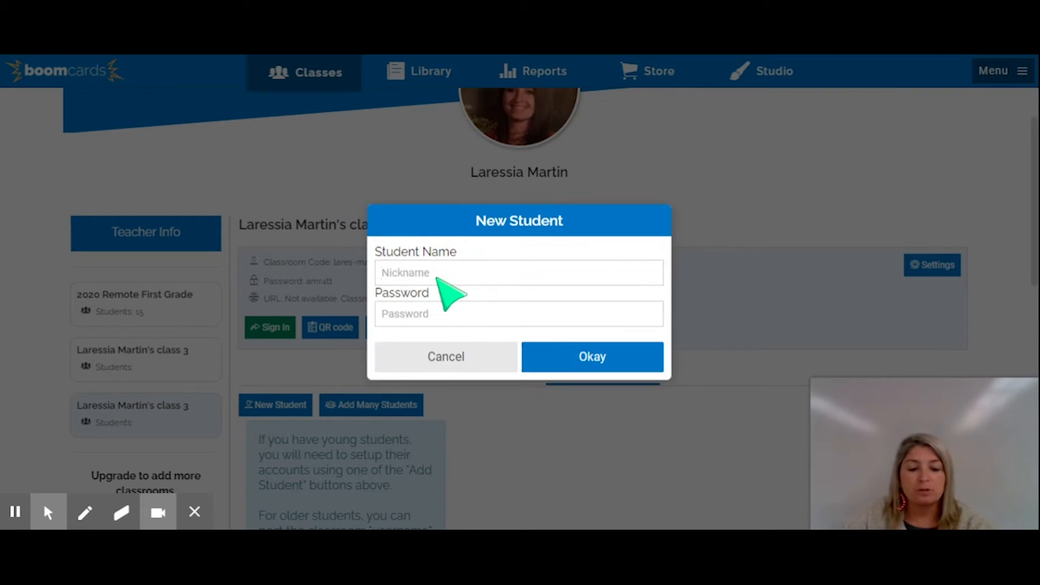
# - Create a class 3 student with a nickname and password, then check the student's actions menu
pyautogui.click(423, 307)
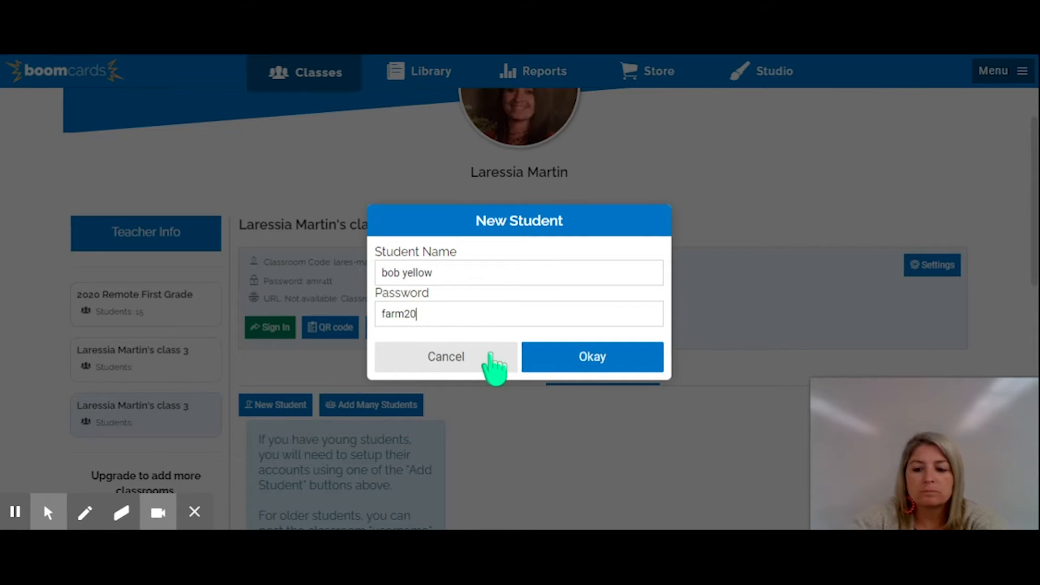
pyautogui.click(581, 358)
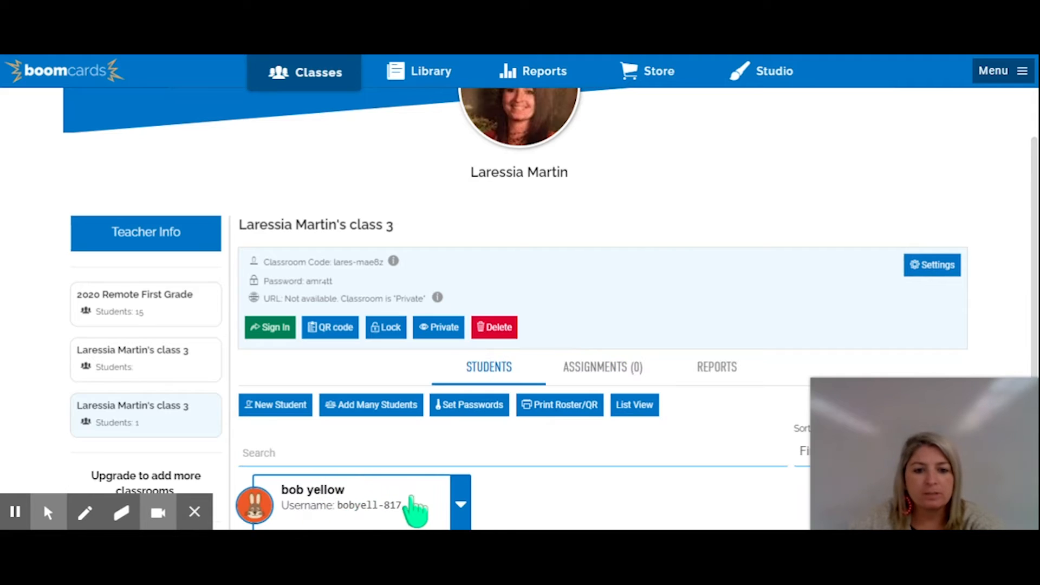
pyautogui.click(462, 508)
pyautogui.scroll(-1, 506, 495)
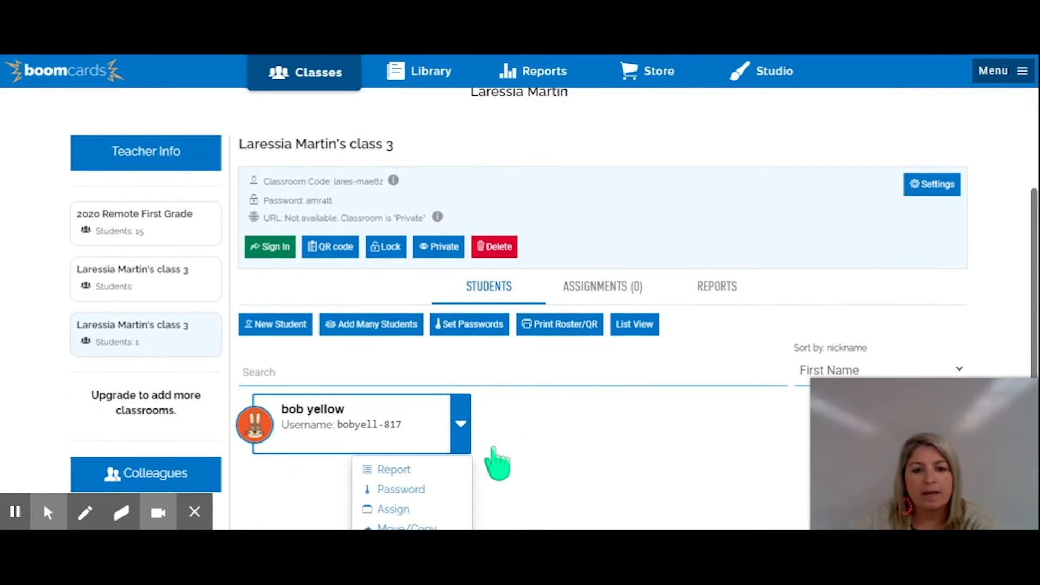
pyautogui.click(538, 436)
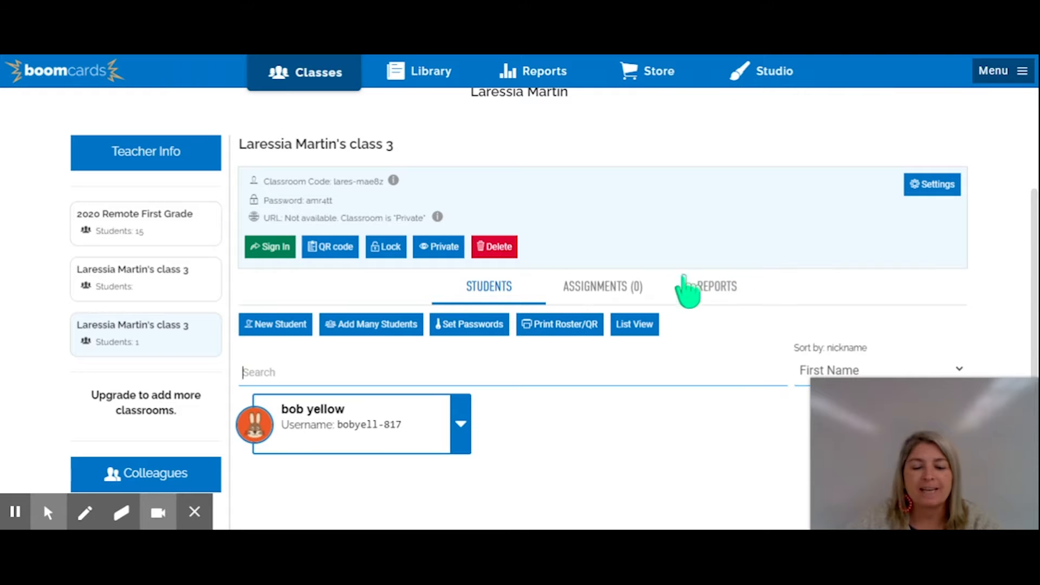
# - Glance at the deck Library, then browse the Store's Featured authors and decks
pyautogui.click(432, 73)
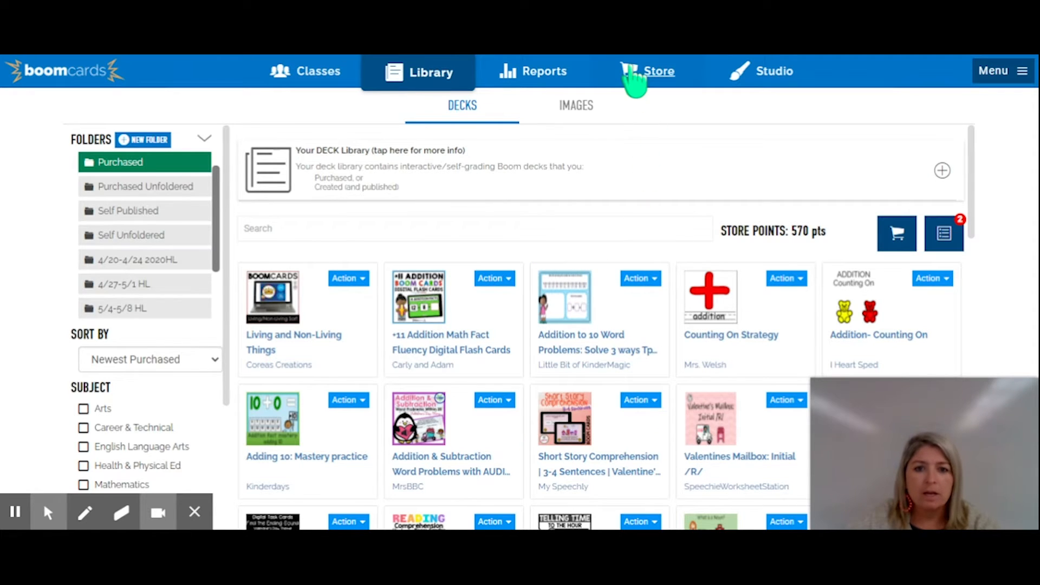
pyautogui.click(653, 80)
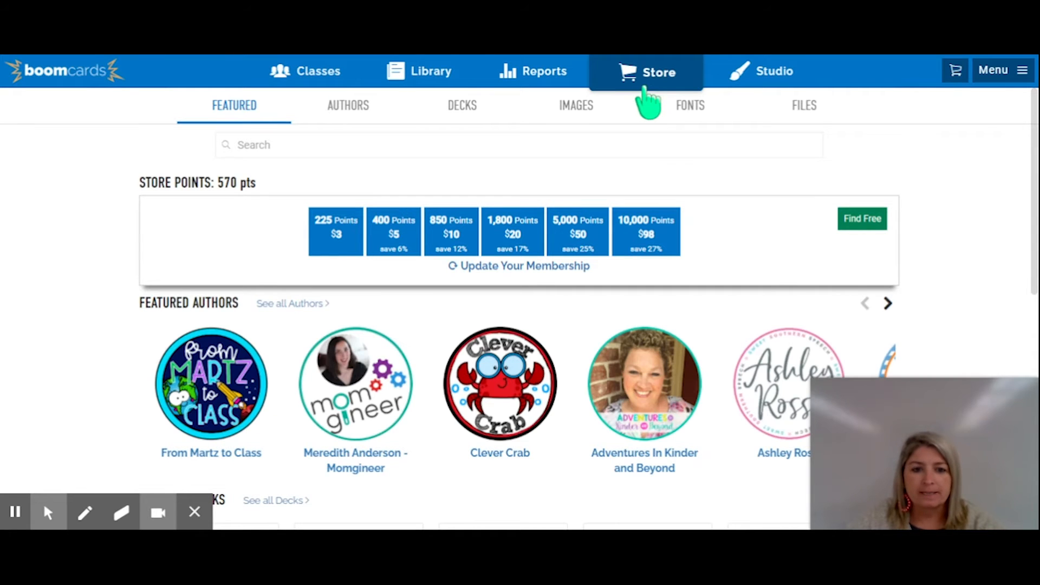
pyautogui.scroll(-3, 541, 330)
pyautogui.scroll(1, 547, 317)
pyautogui.scroll(-1, 550, 308)
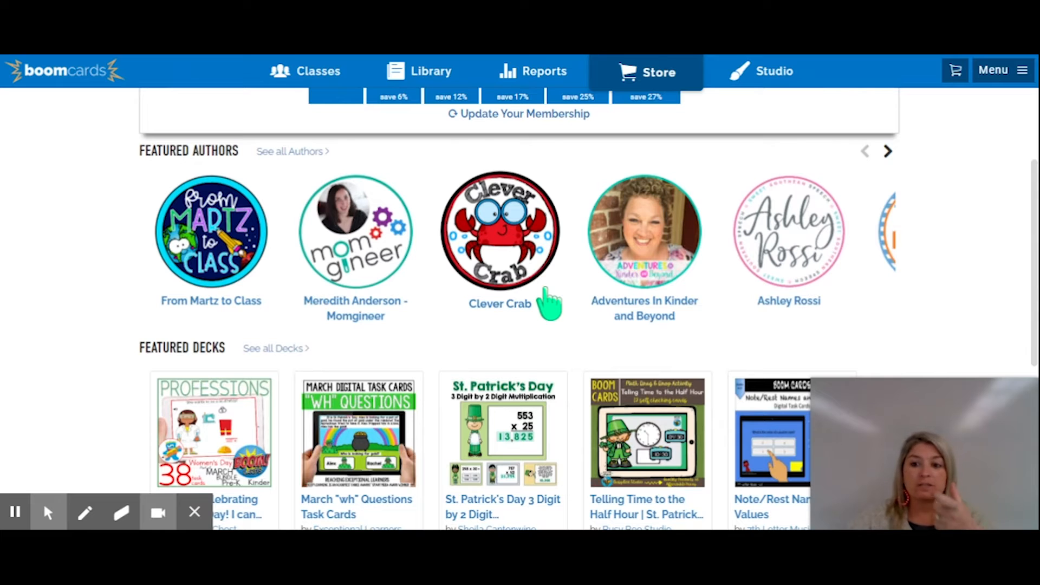
pyautogui.scroll(-3, 654, 375)
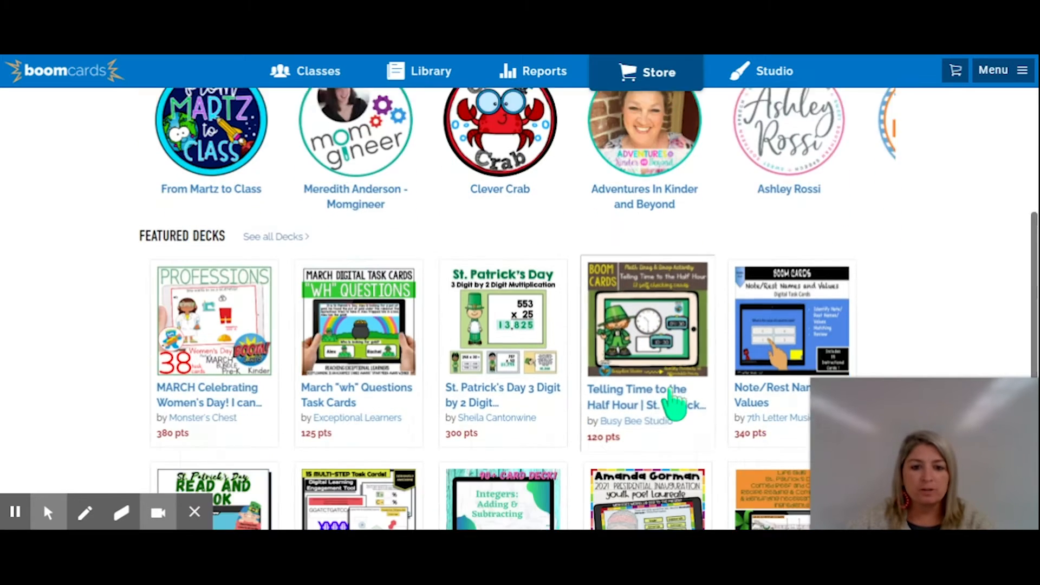
pyautogui.scroll(6, 658, 386)
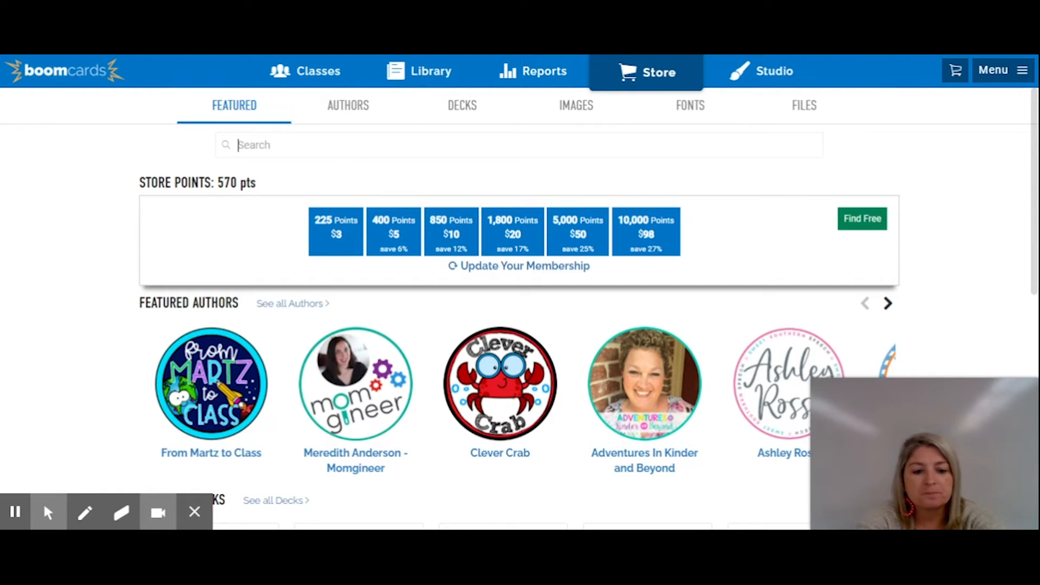
# - Search the Store for 'cvc', sort Price - Low to High, and open CH Spelling Words
pyautogui.press('Return')
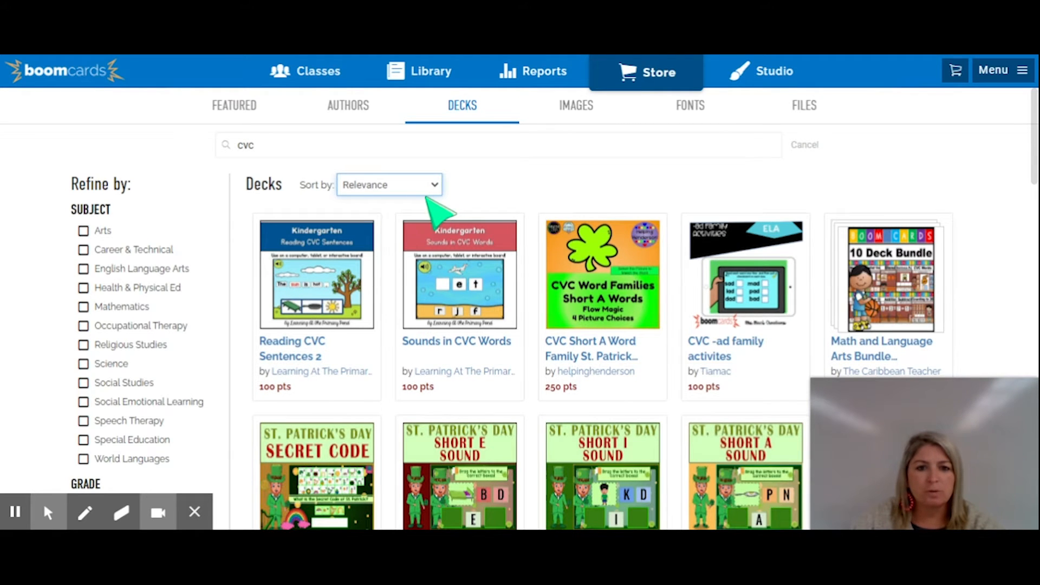
pyautogui.click(413, 281)
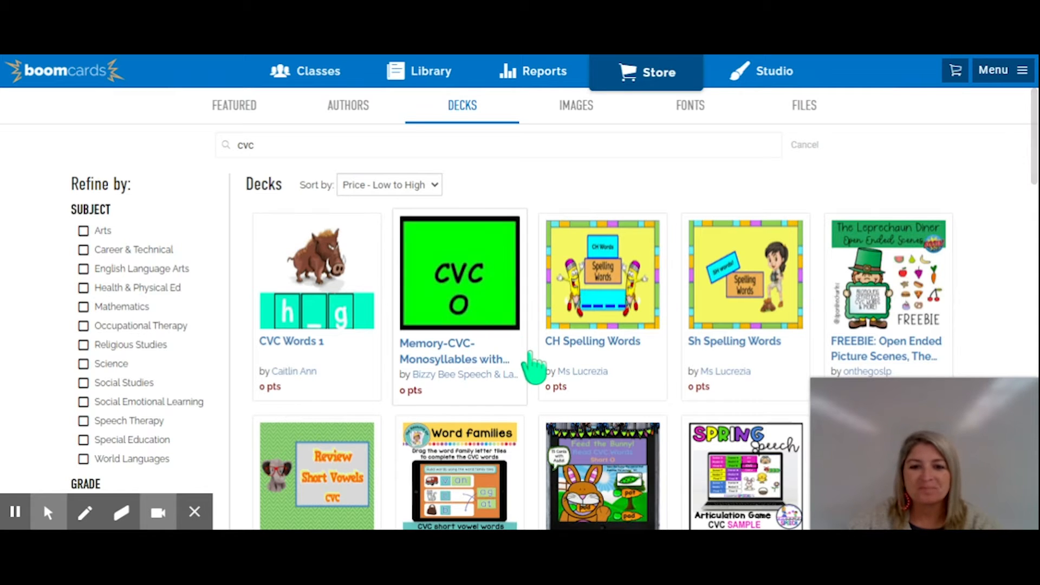
pyautogui.click(623, 346)
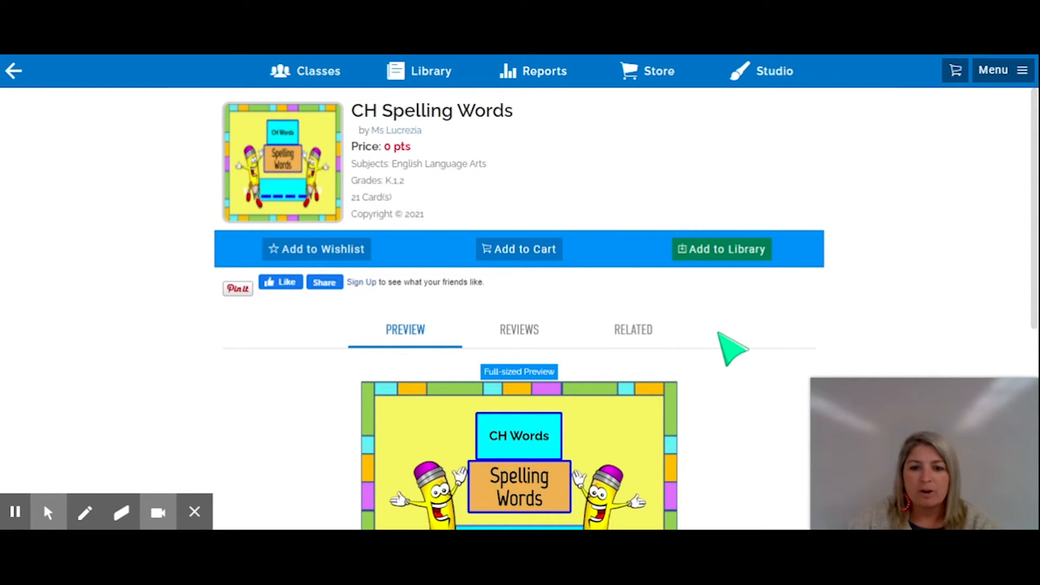
# - Preview the CH Spelling Words deck full-size, advancing through cards to the alphabet spelling card
pyautogui.scroll(-2, 719, 334)
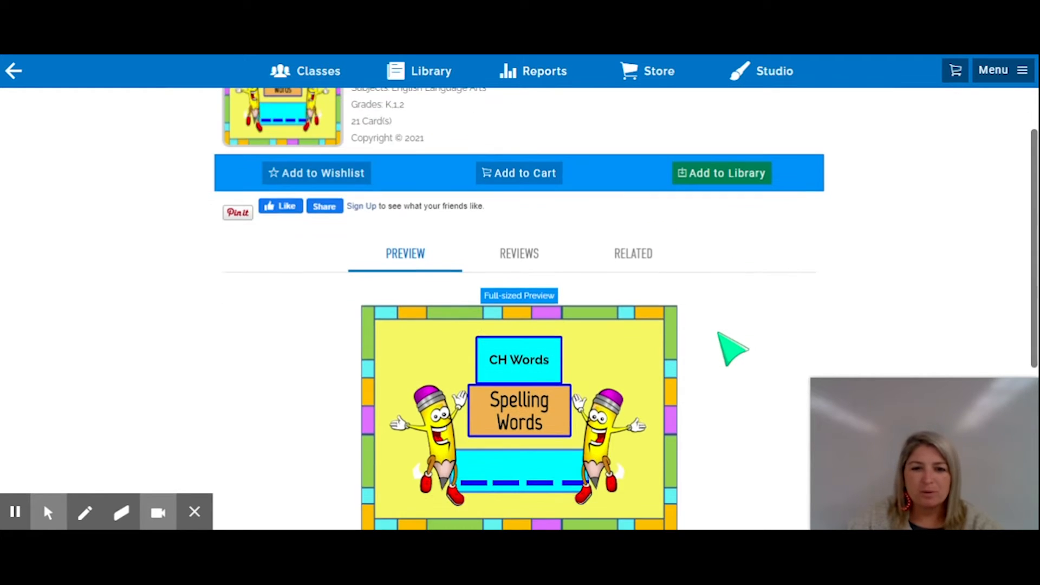
pyautogui.click(534, 297)
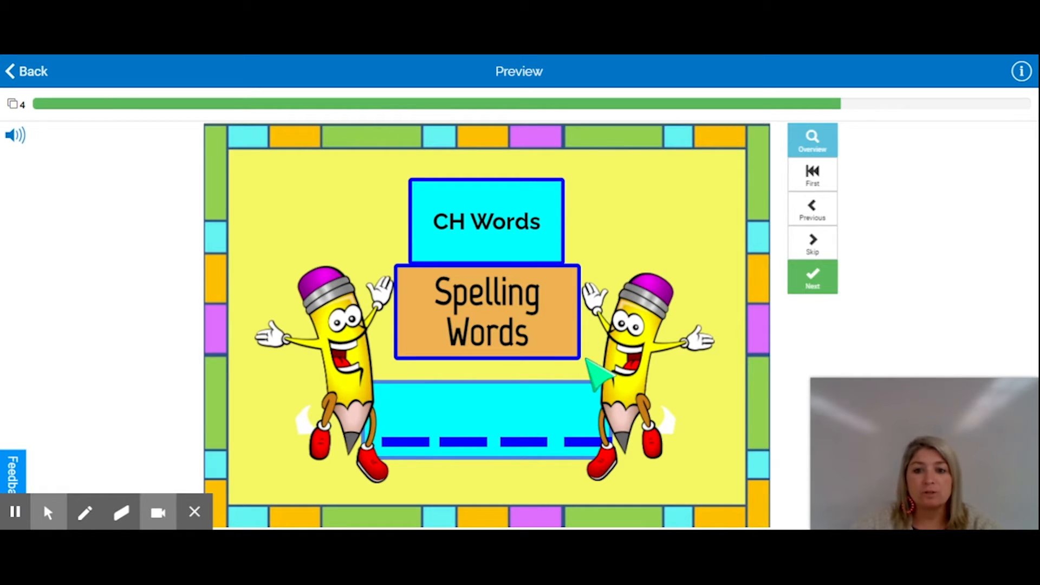
pyautogui.click(462, 424)
pyautogui.click(819, 286)
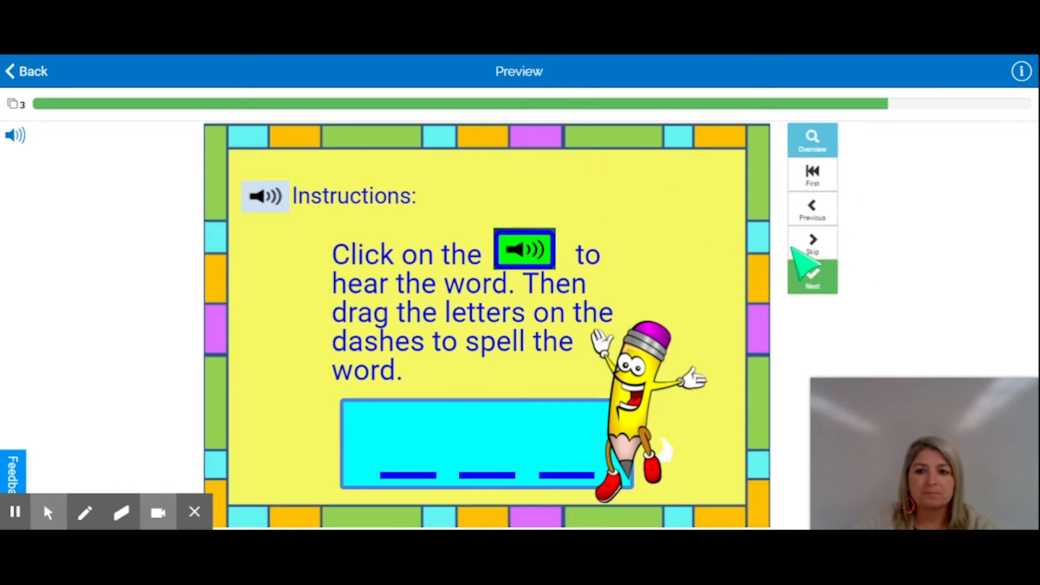
pyautogui.click(826, 292)
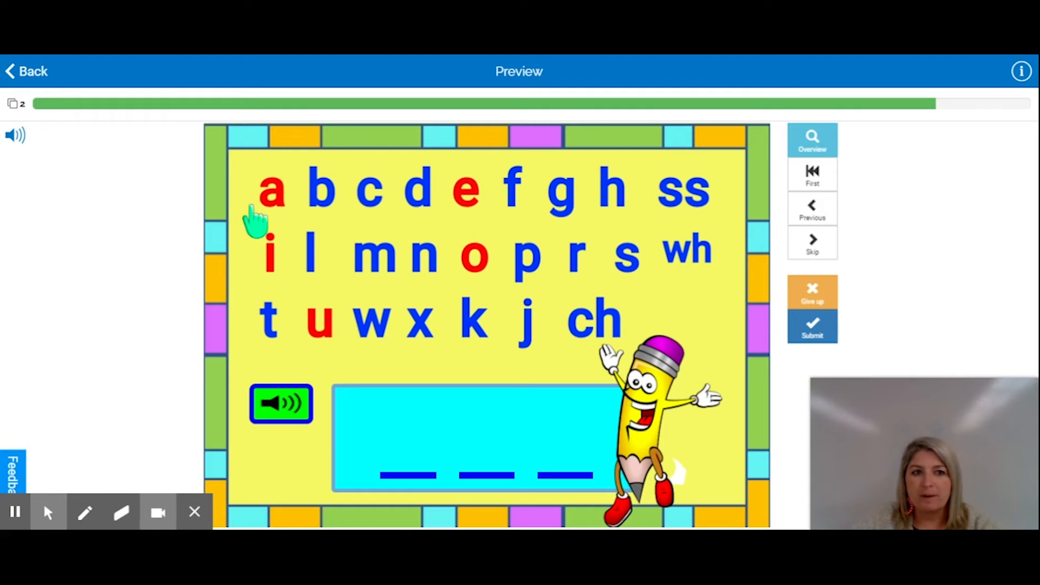
# - Quit the deck preview and return to the Purchased decks in the Library
pyautogui.click(38, 73)
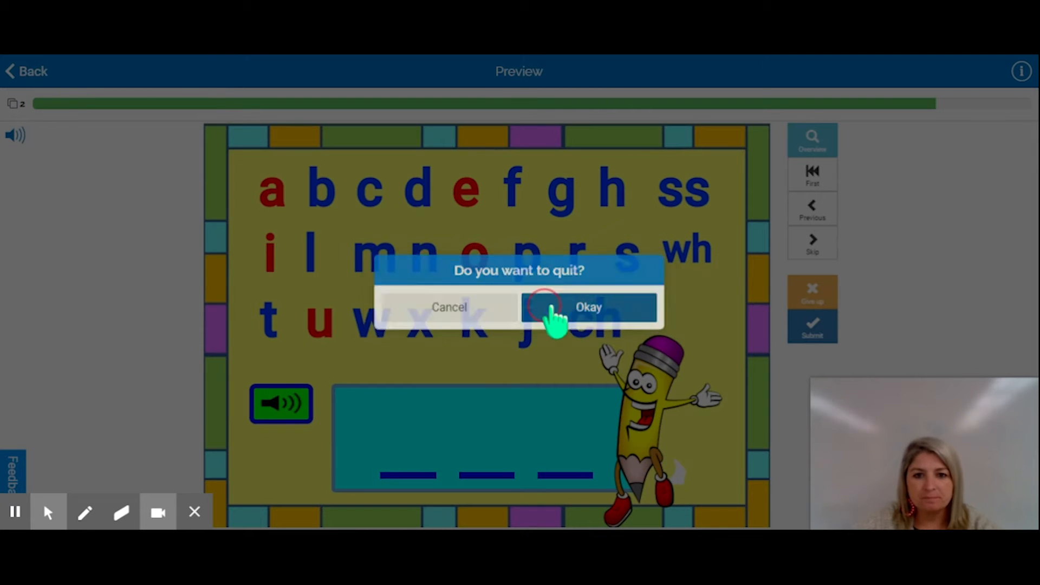
pyautogui.click(549, 310)
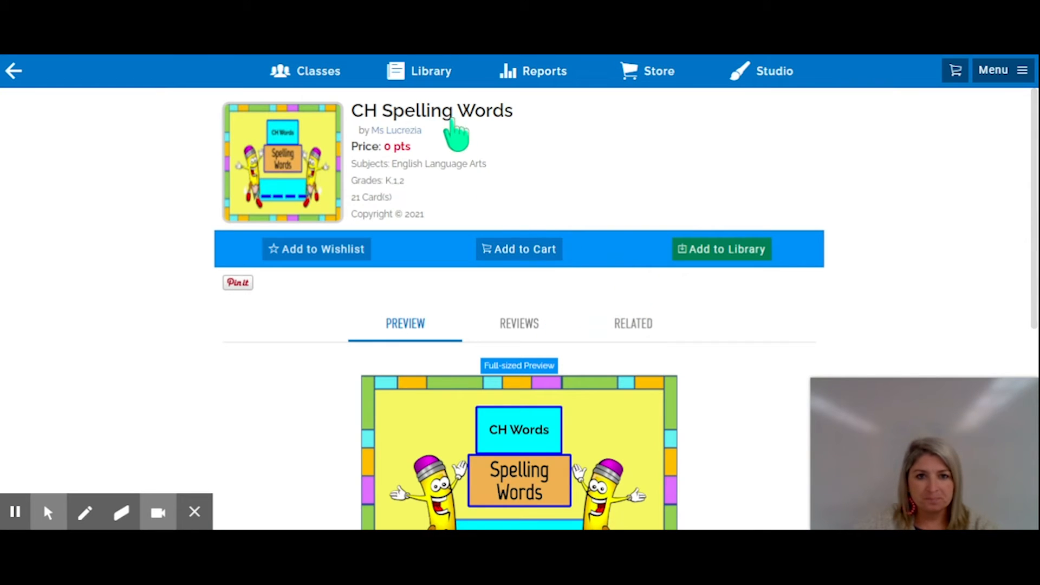
pyautogui.click(441, 76)
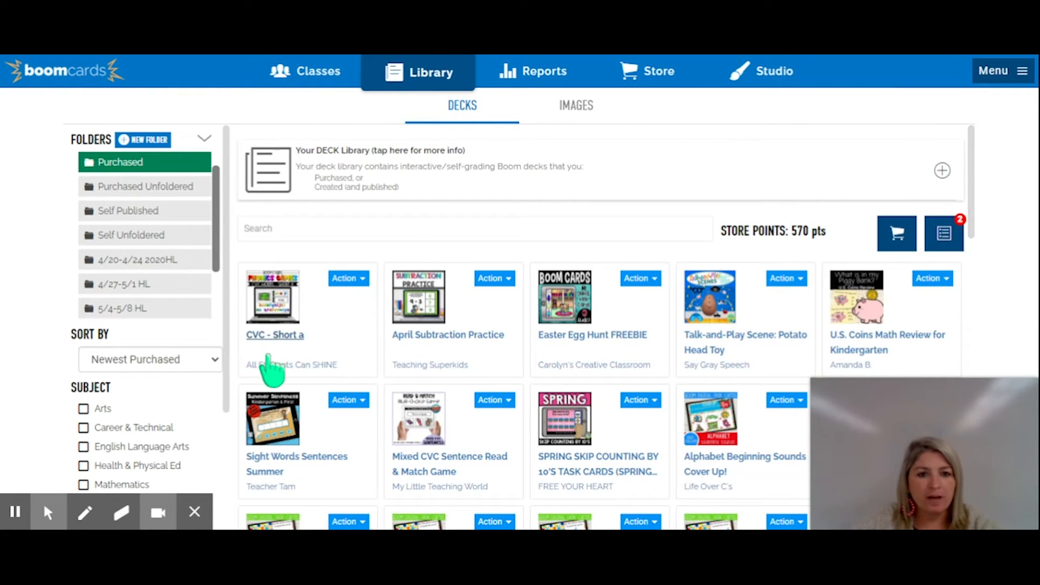
pyautogui.click(361, 279)
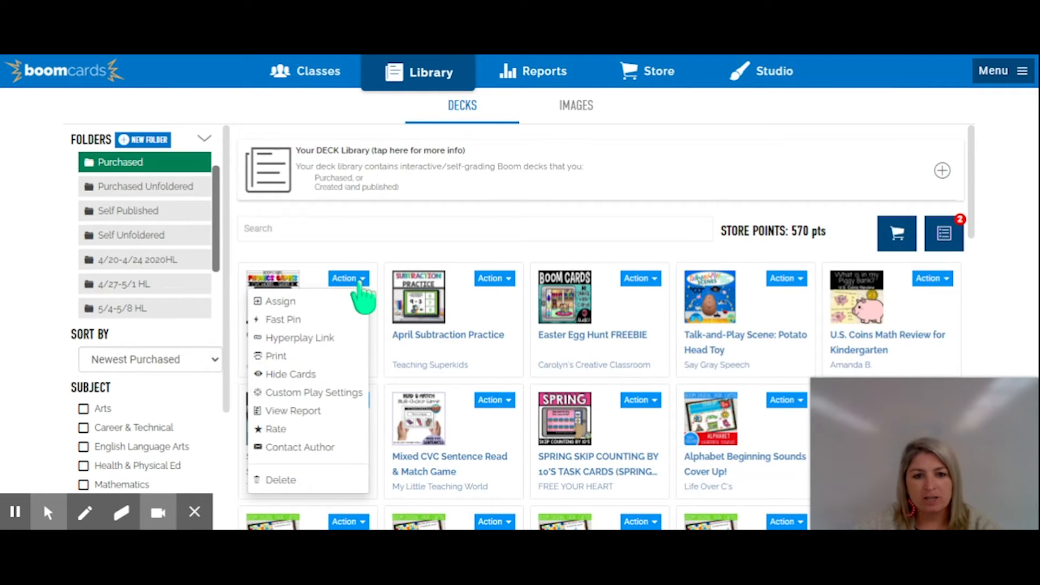
pyautogui.click(302, 304)
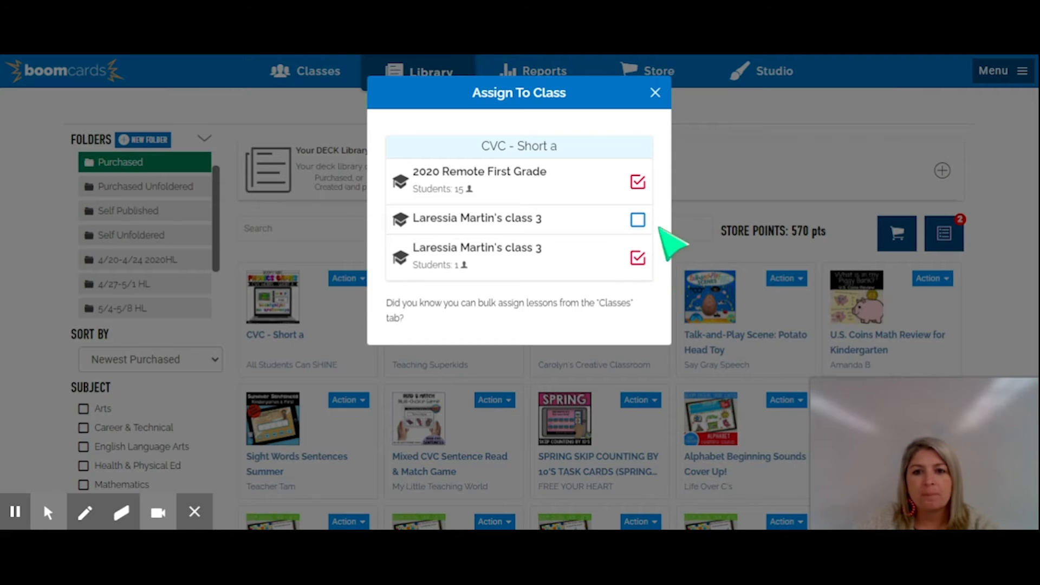
pyautogui.click(656, 93)
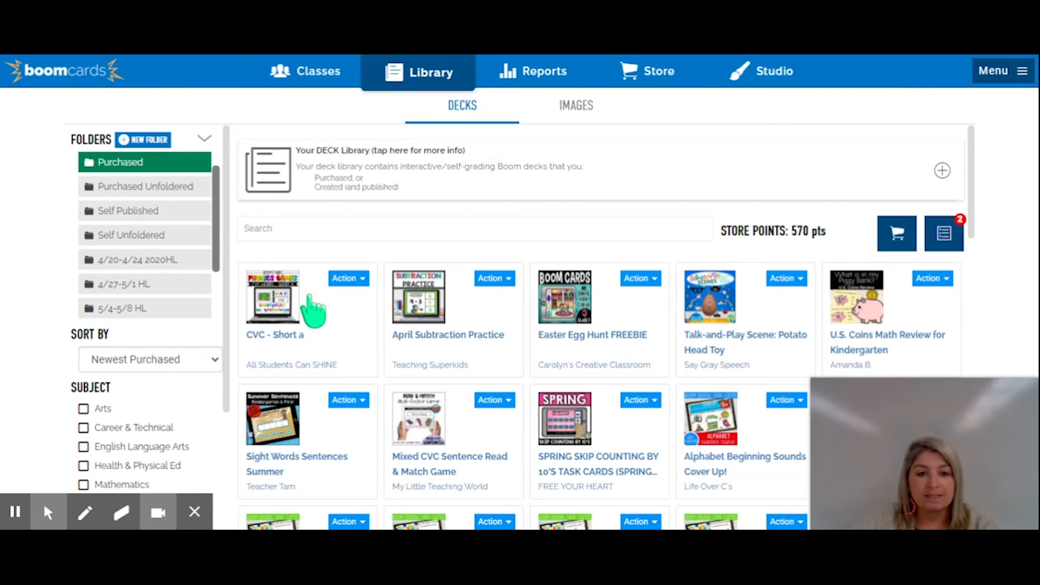
pyautogui.click(348, 278)
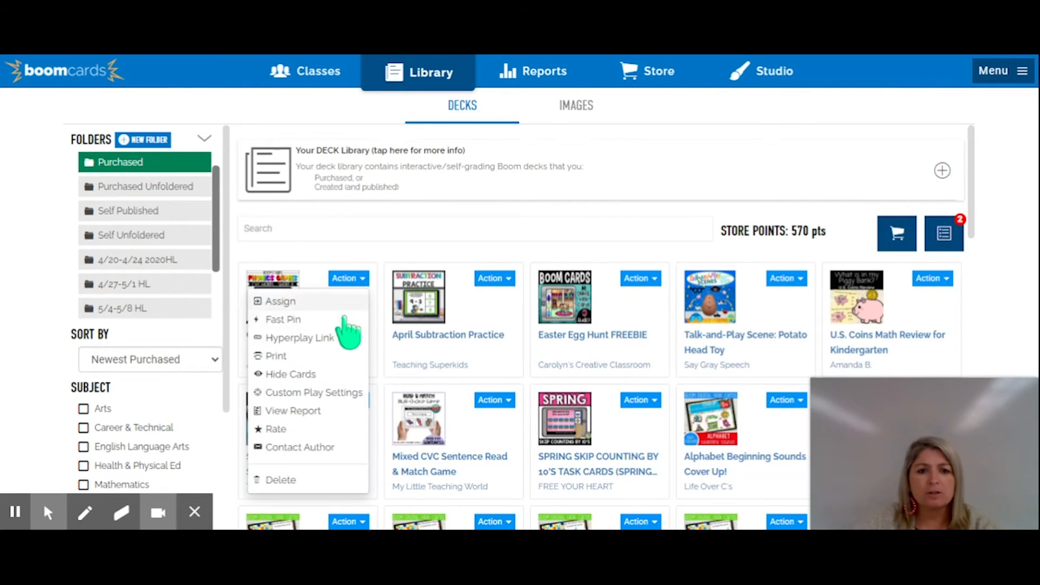
pyautogui.click(315, 342)
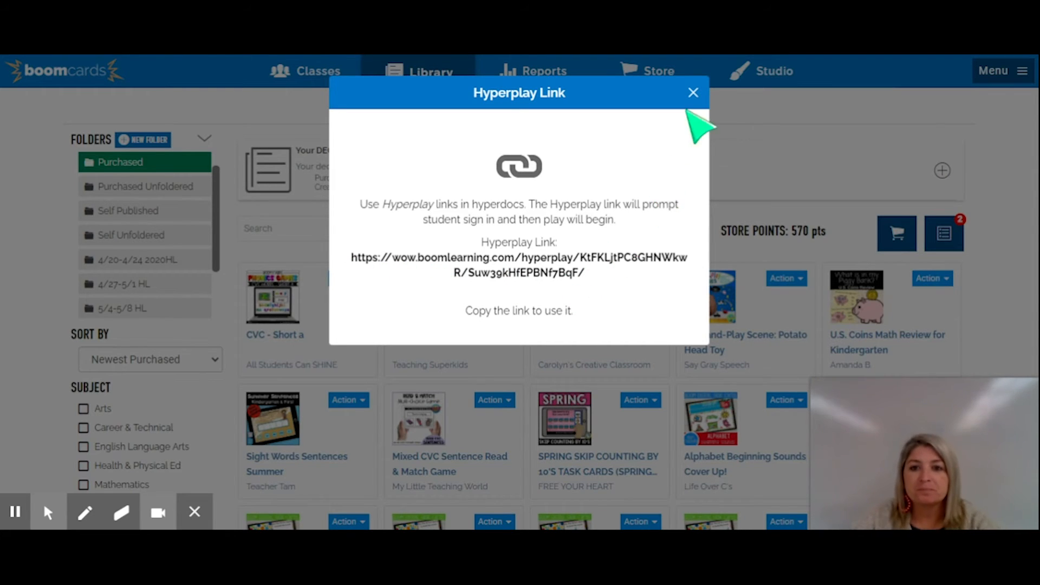
pyautogui.click(693, 93)
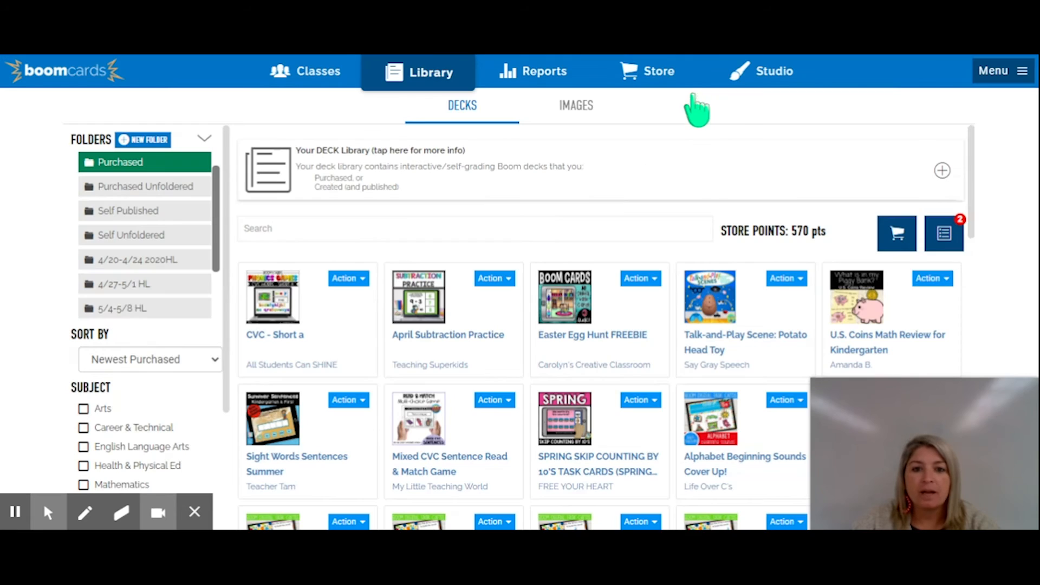
pyautogui.click(350, 279)
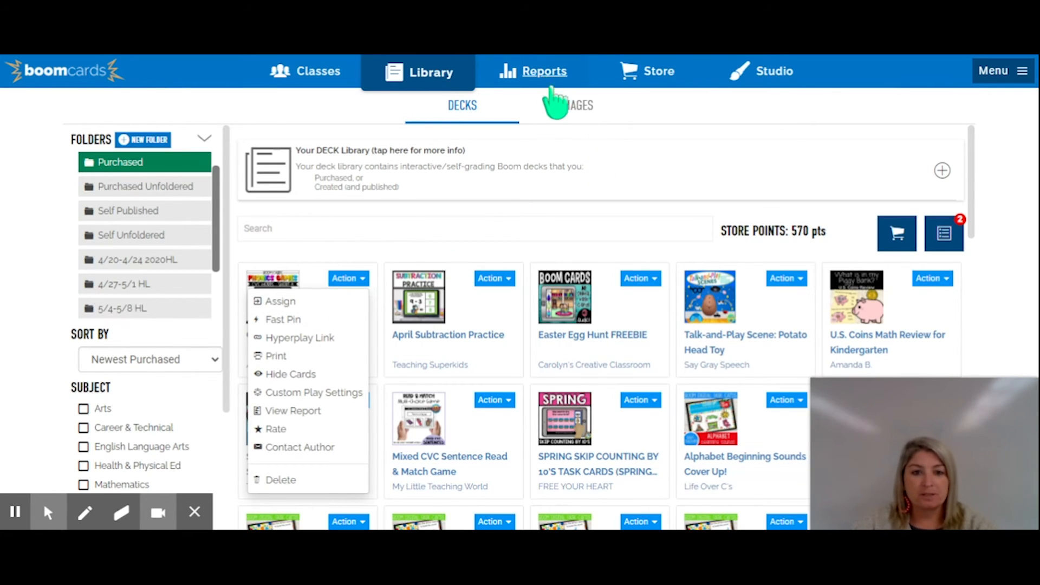
# - Dismiss the deck options and open the one-student class 3 from Classes
pyautogui.click(409, 235)
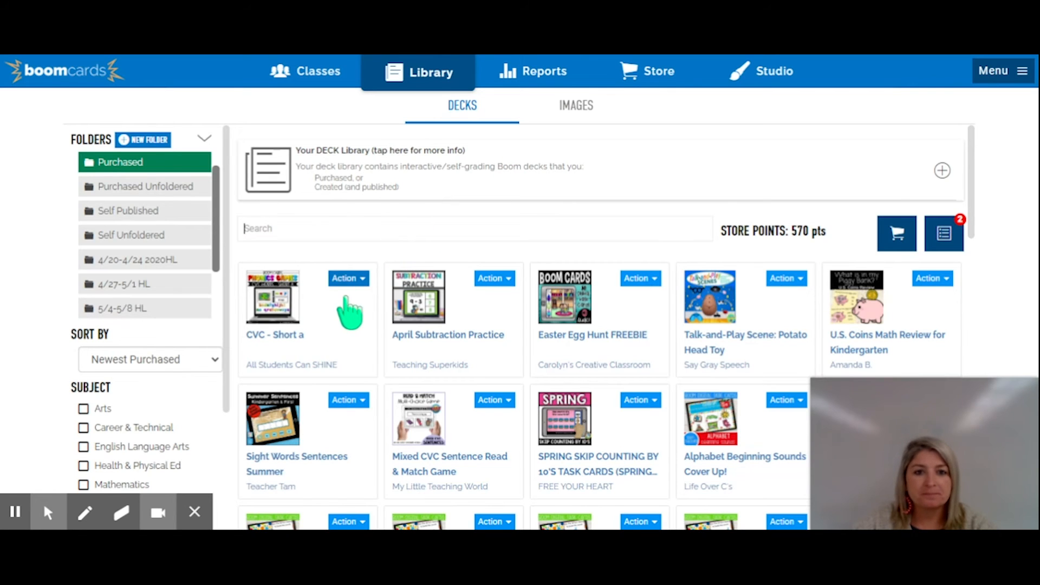
pyautogui.click(329, 73)
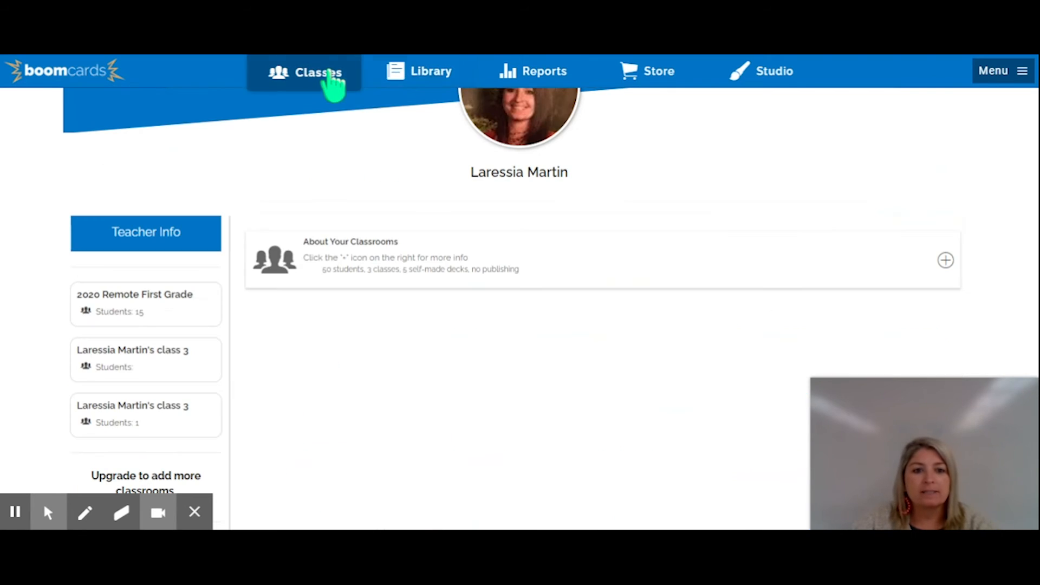
pyautogui.click(161, 422)
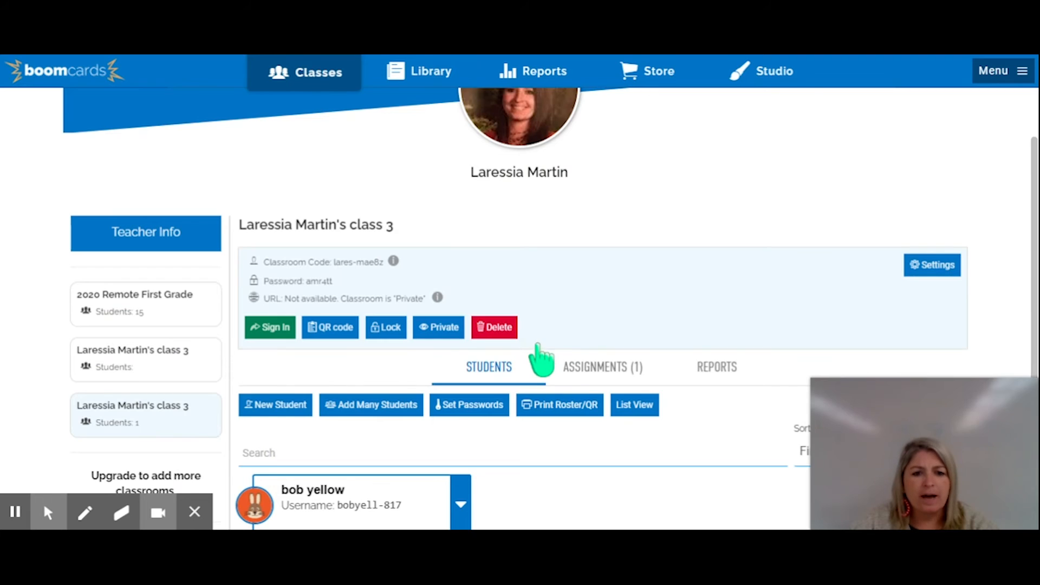
pyautogui.scroll(-3, 542, 368)
# - Assign the Easter Egg Hunt FREEBIE deck to the class's student, then view Assignments
pyautogui.click(461, 353)
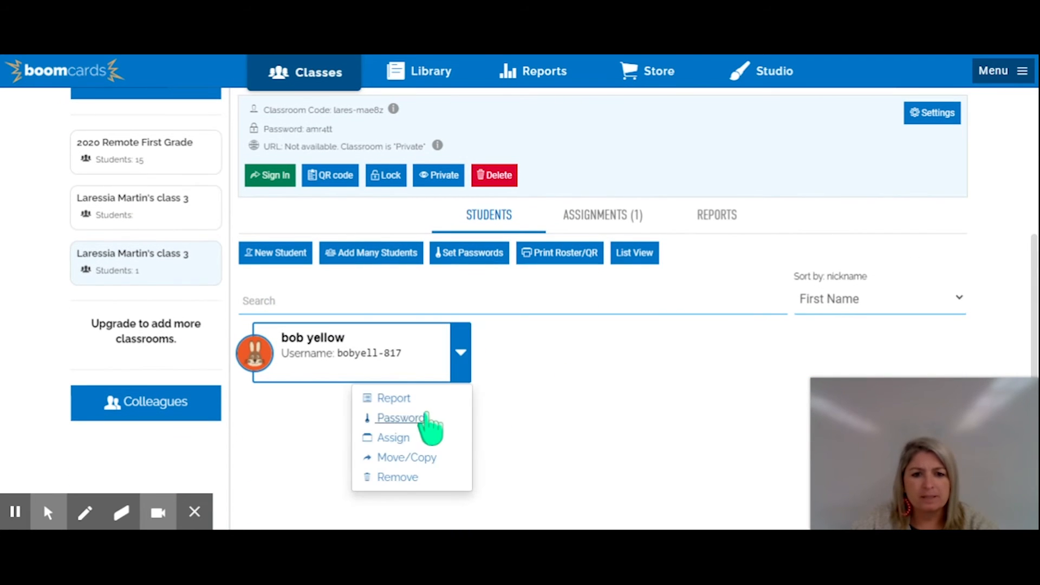
pyautogui.click(393, 439)
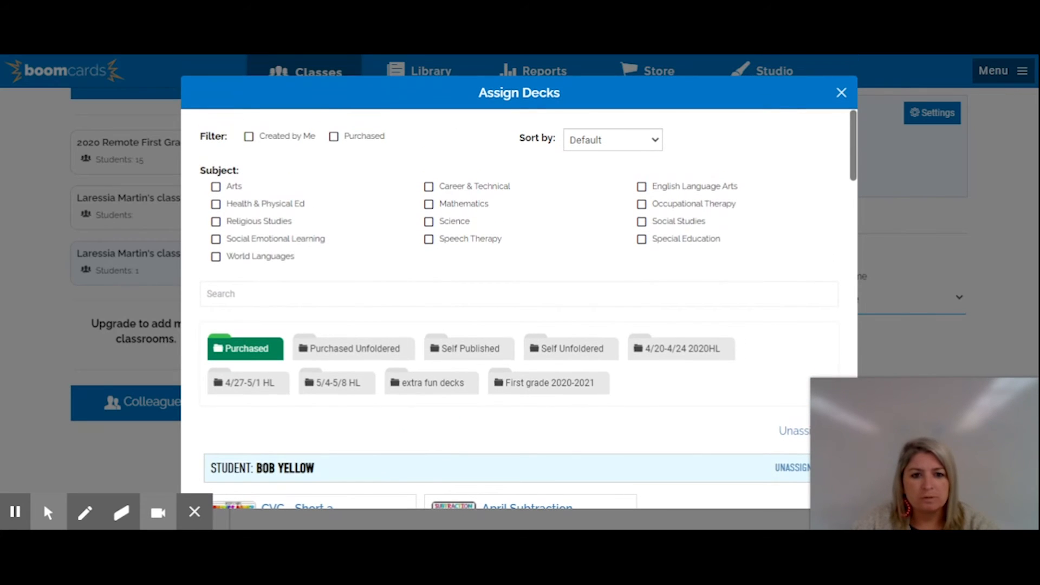
pyautogui.scroll(-6, 499, 289)
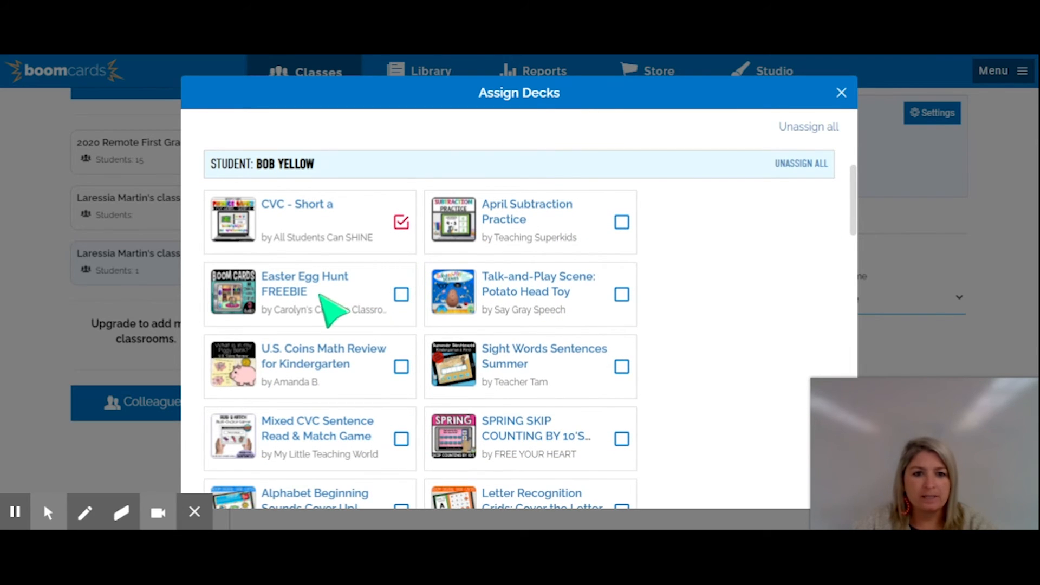
pyautogui.click(401, 294)
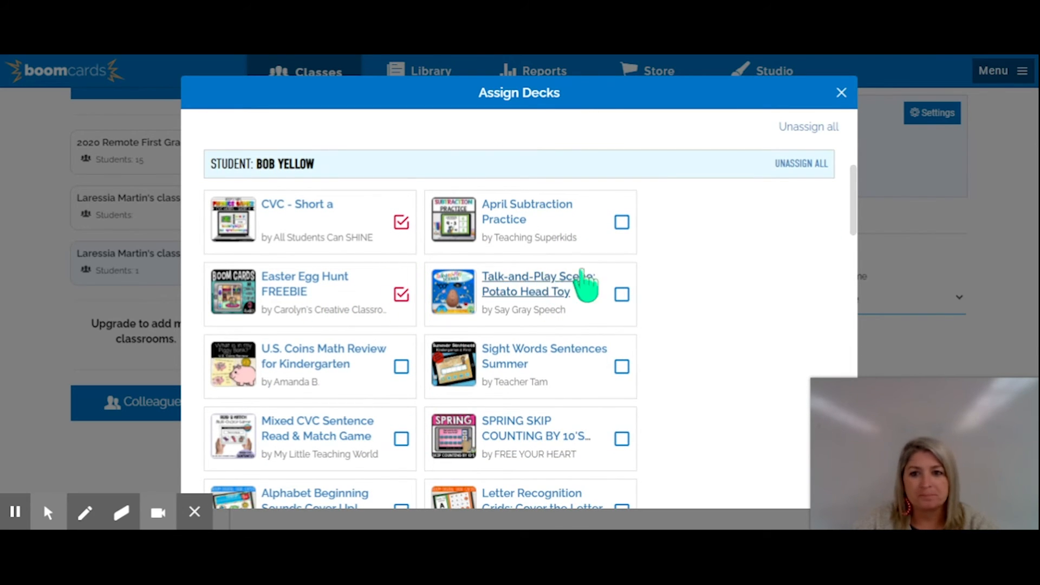
pyautogui.scroll(-1, 718, 276)
pyautogui.scroll(1, 769, 212)
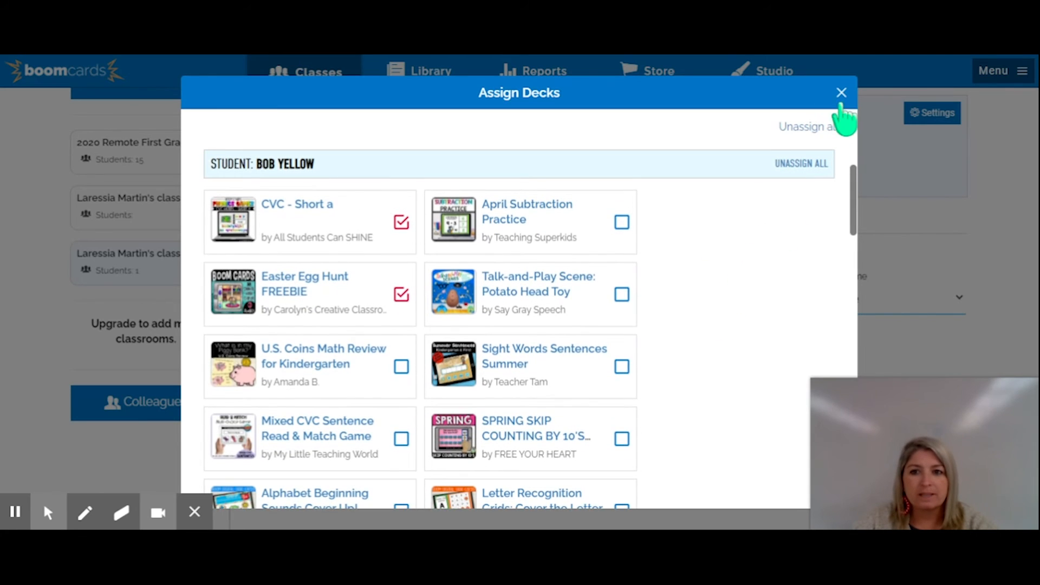
pyautogui.click(842, 94)
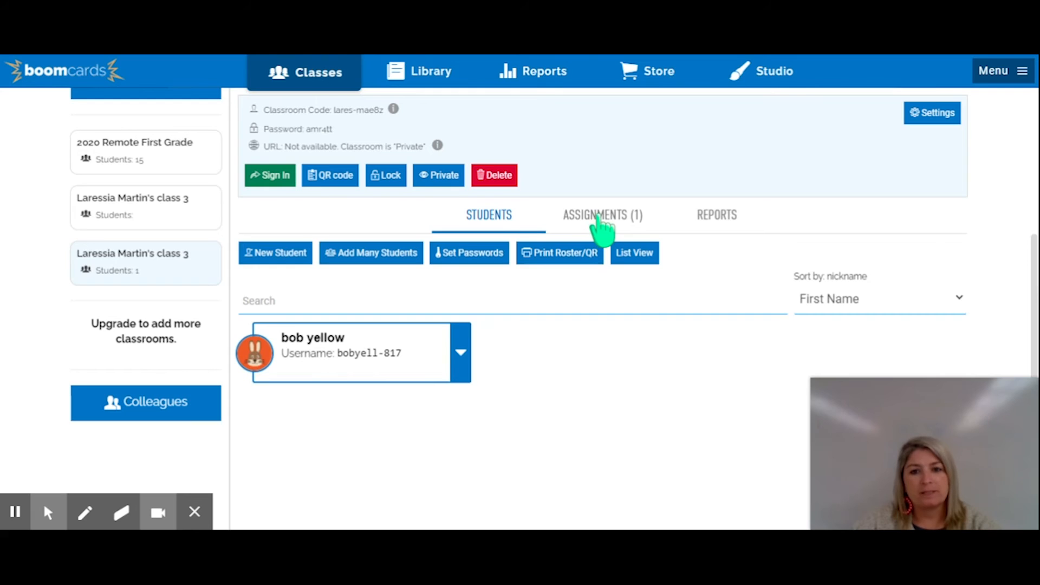
pyautogui.click(599, 216)
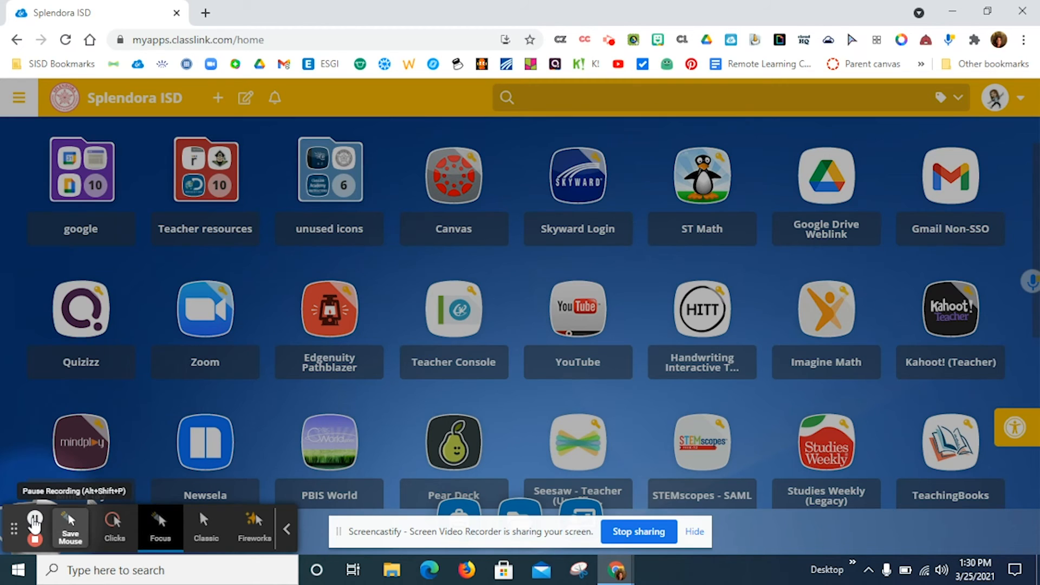
# - Launch Canvas from its ClassLink tile, reaching the Dashboard of six published courses
pyautogui.click(444, 187)
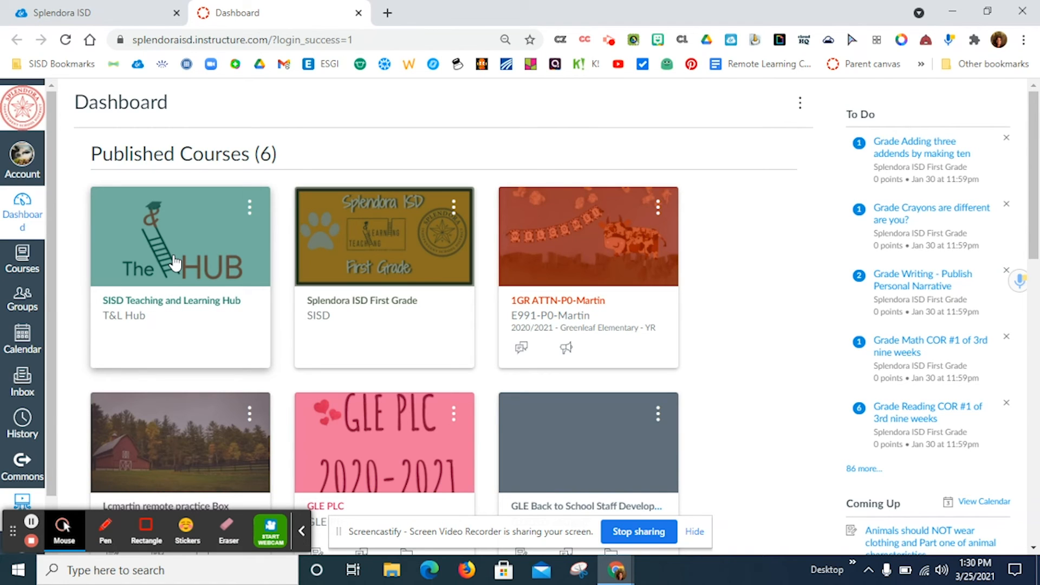
# - Open the SISD Teaching and Learning Hub course, then its Splendora Digital Learning Home page
pyautogui.click(174, 264)
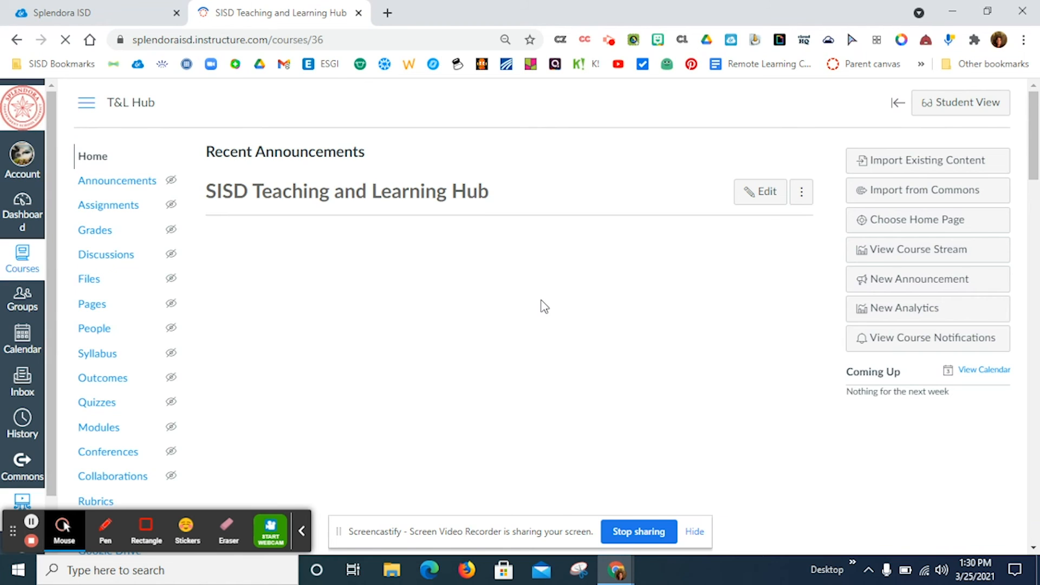
pyautogui.scroll(-4, 532, 308)
pyautogui.scroll(-6, 532, 309)
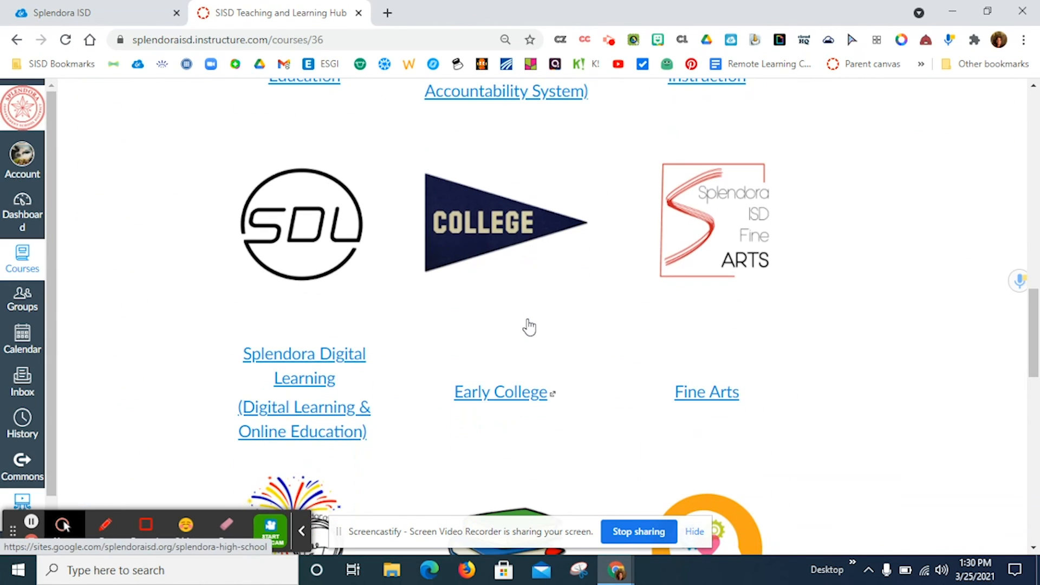
pyautogui.click(289, 242)
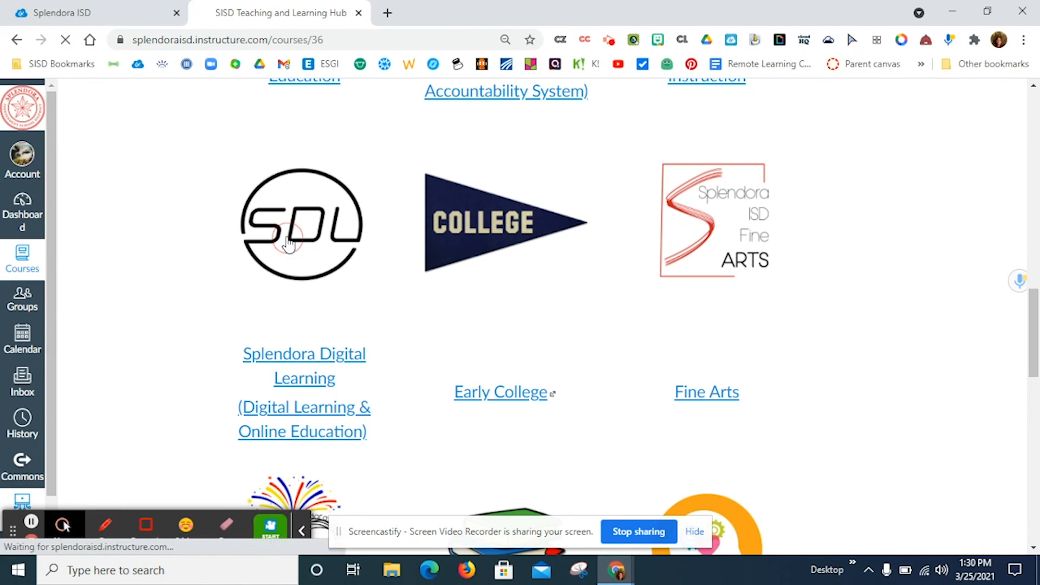
pyautogui.scroll(-4, 599, 255)
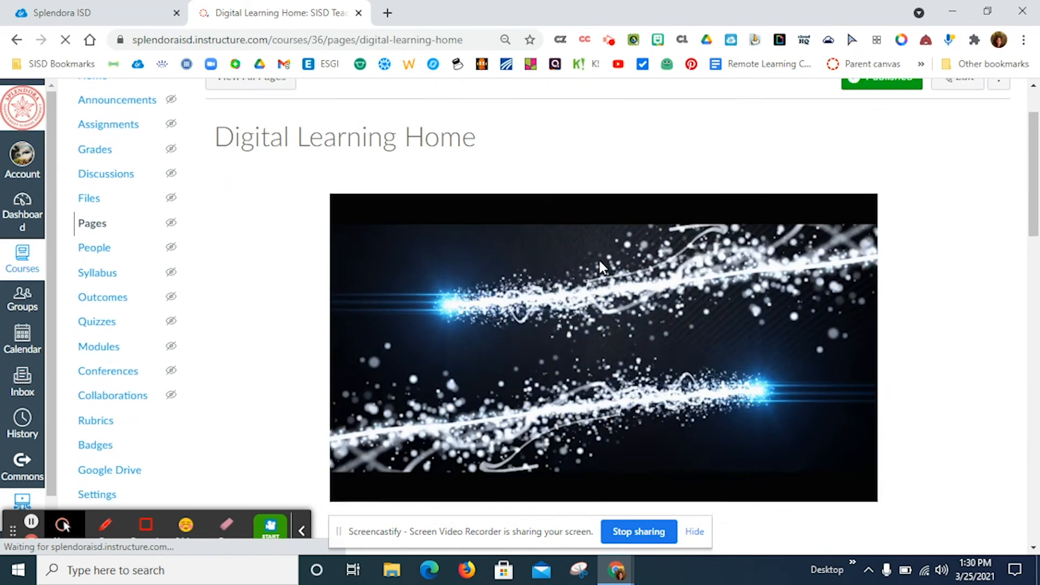
pyautogui.scroll(-5, 601, 266)
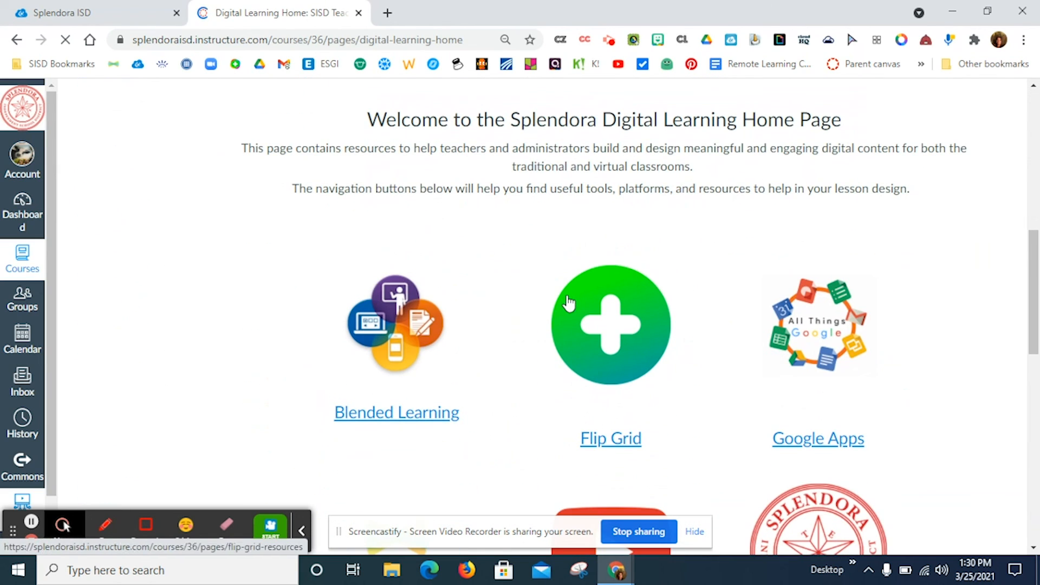